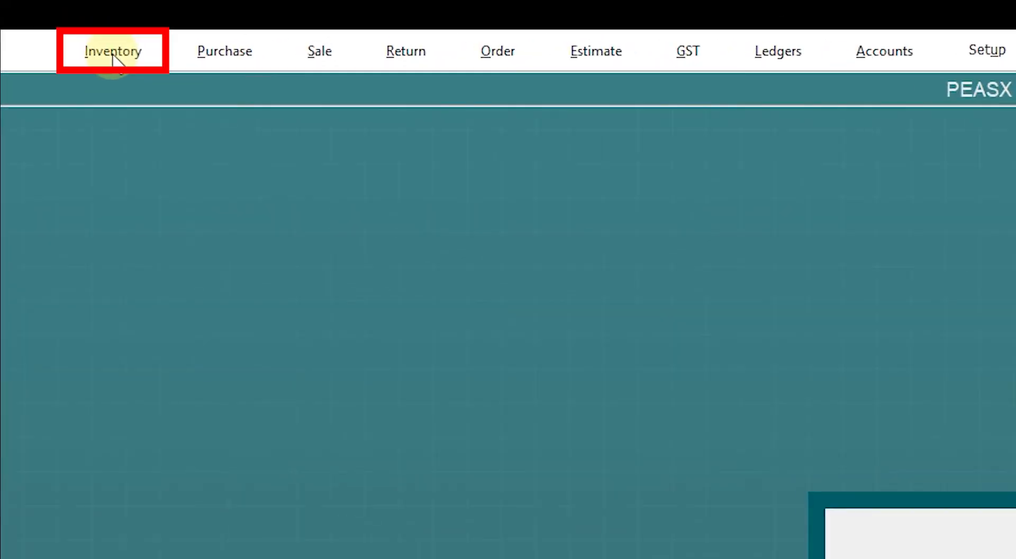
# Open the price update form for BUMBLE BEE TUNA from the list of all items
pyautogui.click(113, 53)
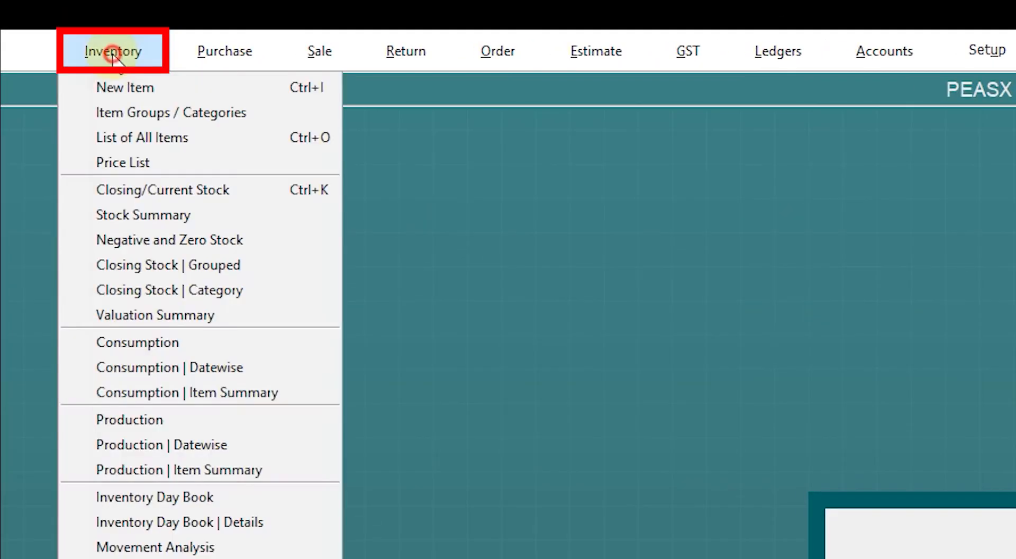
pyautogui.click(132, 139)
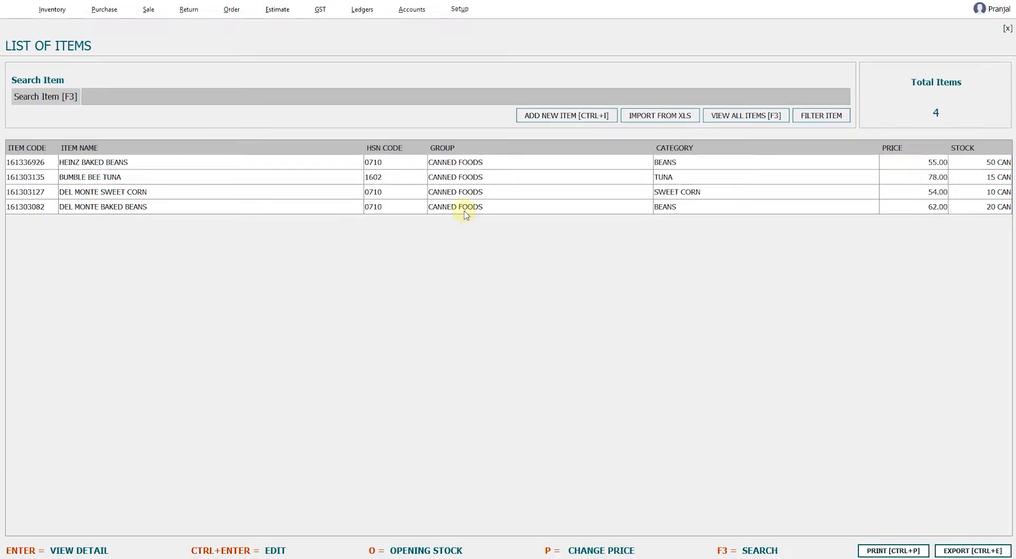
pyautogui.click(480, 182)
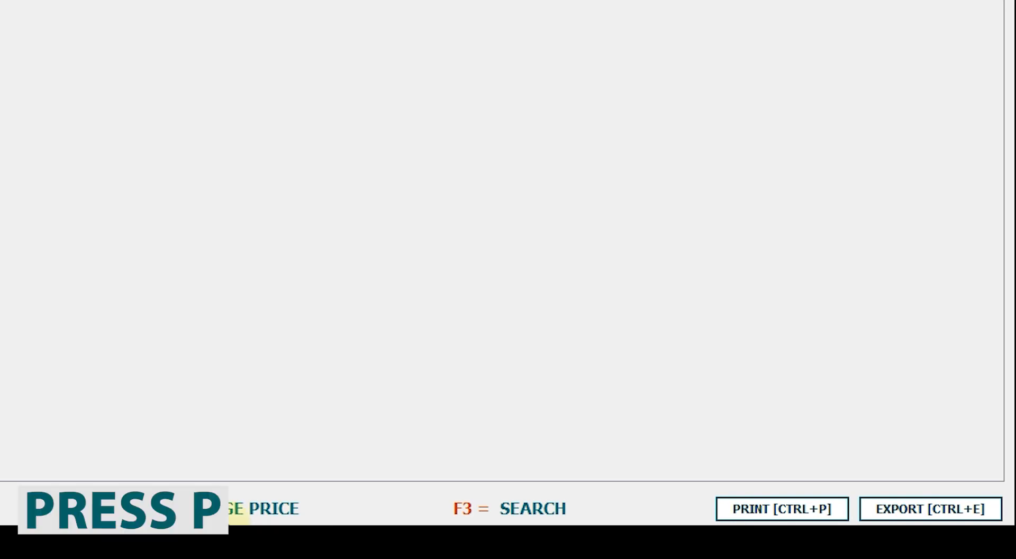
pyautogui.press('p')
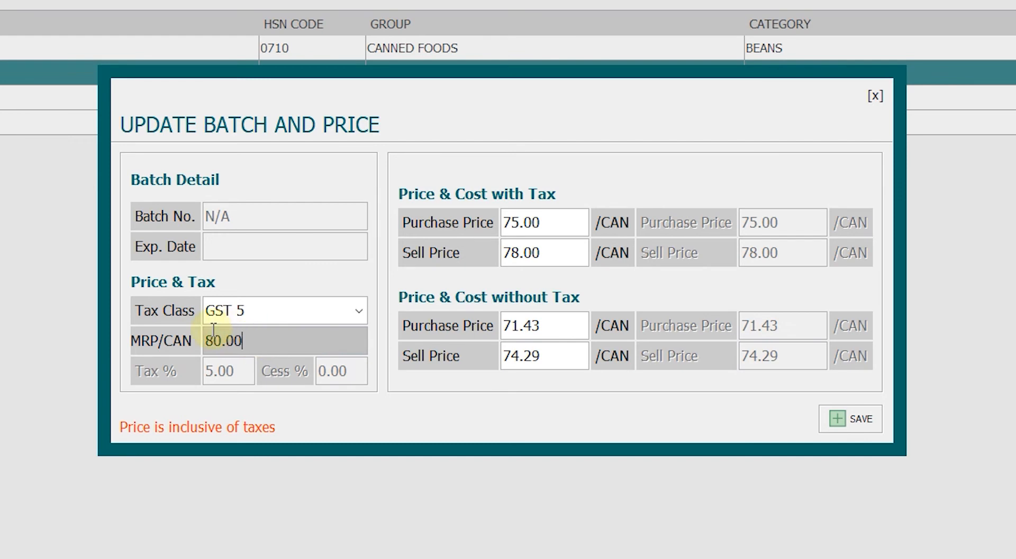
# Go through the available tax classes and choose GST 5 for the item
pyautogui.click(265, 315)
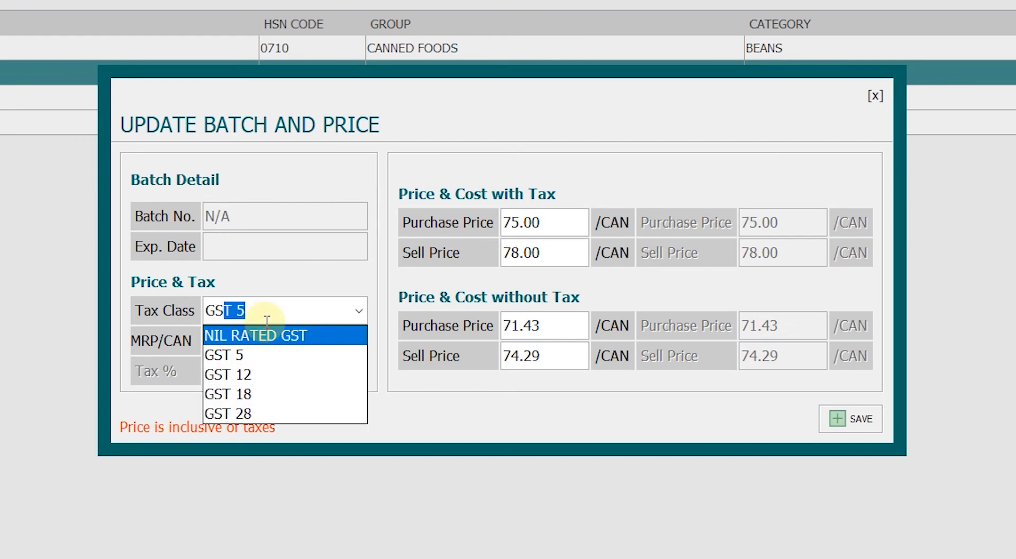
pyautogui.press('Down')
pyautogui.press('Down')
pyautogui.press('Down')
pyautogui.press('Down')
pyautogui.press('Up')
pyautogui.press('Up')
pyautogui.press('Up')
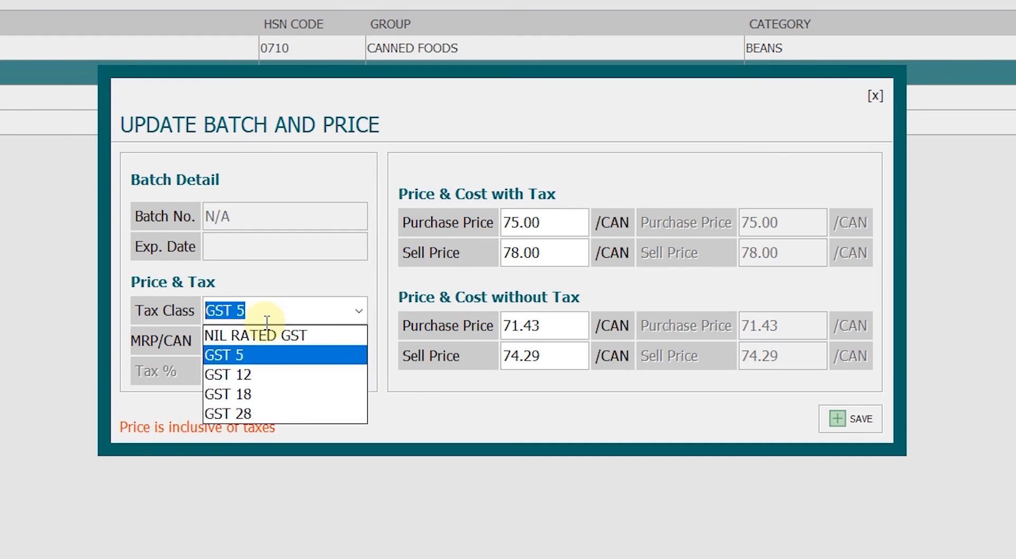
pyautogui.press('Return')
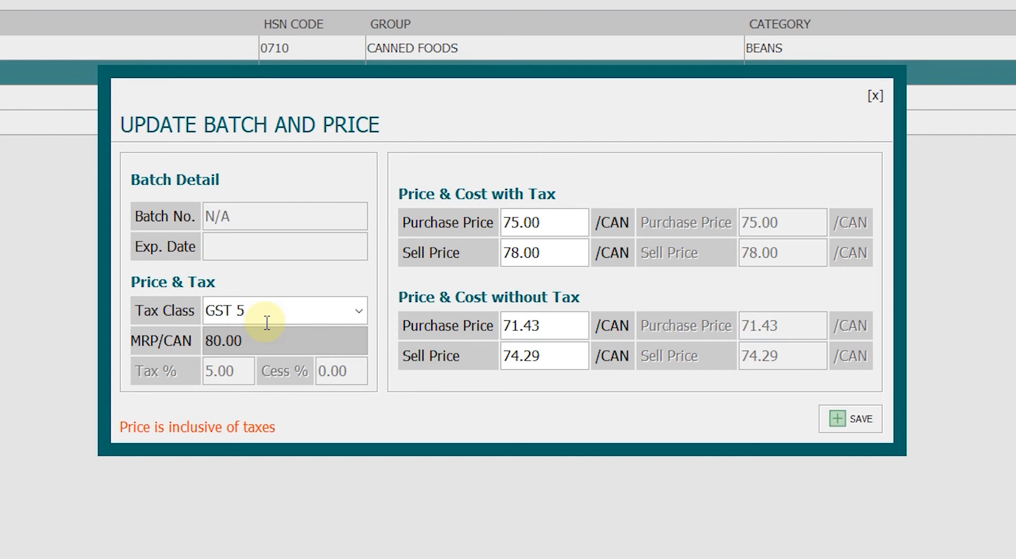
# Set the item's MRP per can to 75.00
pyautogui.press('Left')
pyautogui.press('Left')
pyautogui.press('Left')
pyautogui.press('BackSpace')
pyautogui.press('BackSpace')
pyautogui.write('75')
pyautogui.press('End')
pyautogui.press('Return')
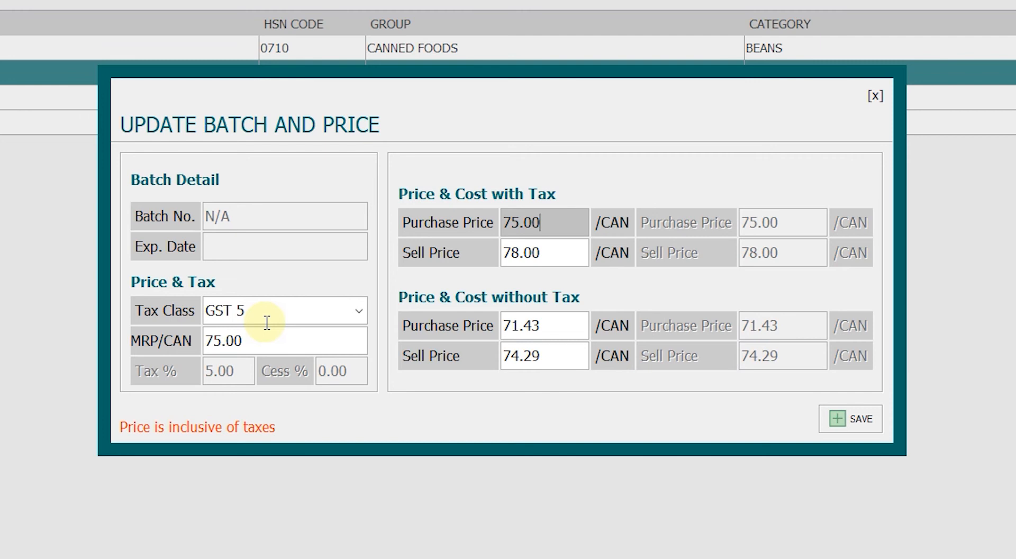
# Set the purchase price with tax to 70.00 per can
pyautogui.press('Left')
pyautogui.press('Left')
pyautogui.press('Left')
pyautogui.press('BackSpace')
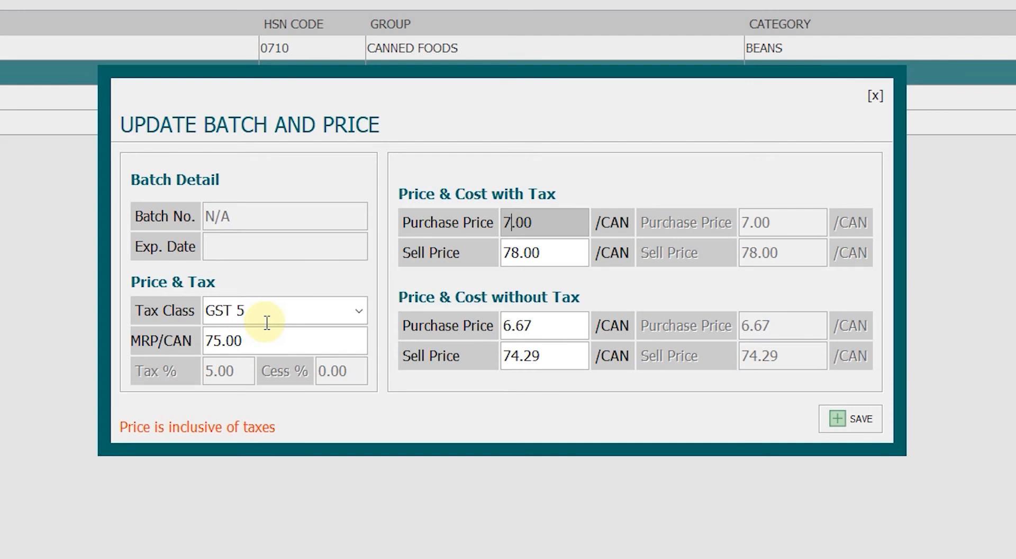
pyautogui.write('0')
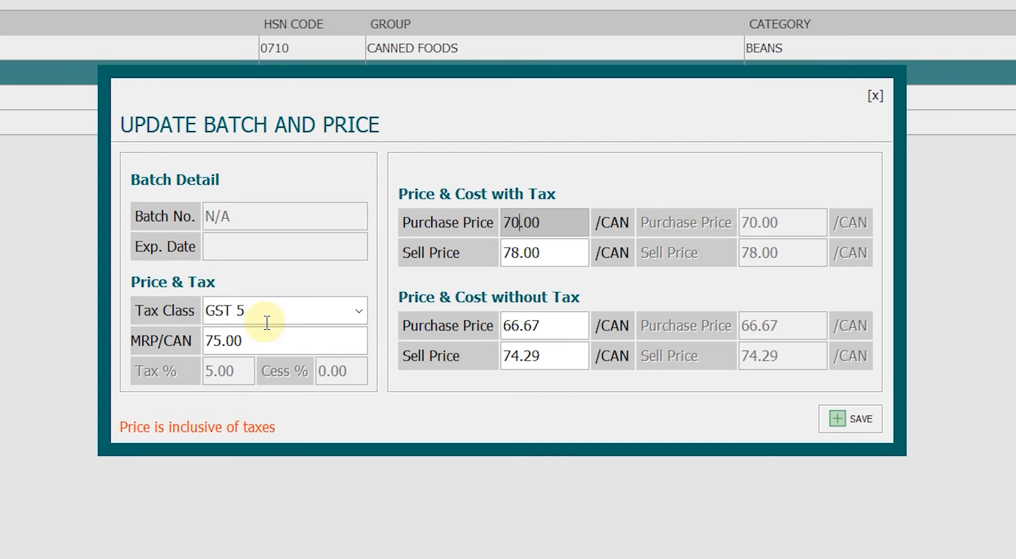
pyautogui.press('Tab')
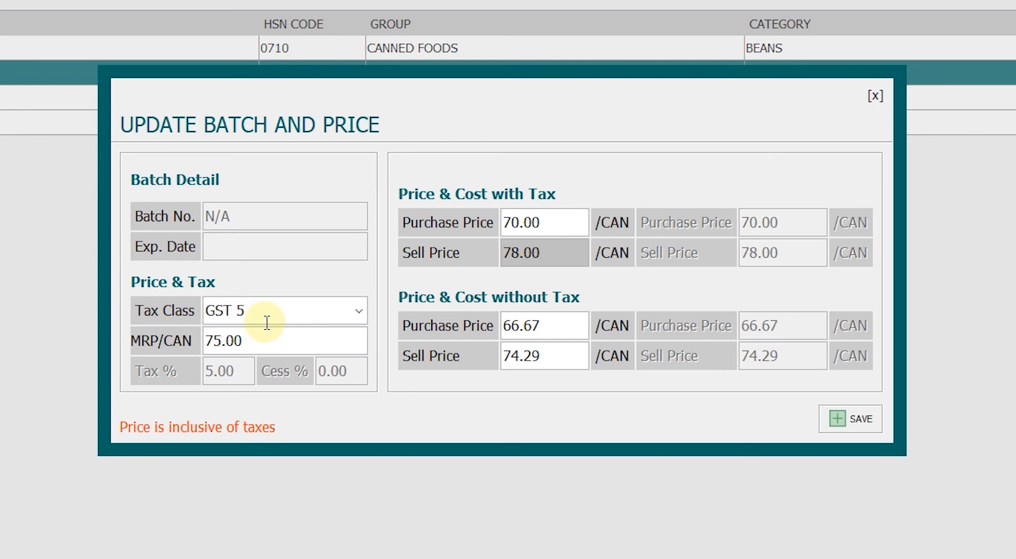
# Set the sell price with tax to 75.00 per can
pyautogui.press('Left')
pyautogui.press('Left')
pyautogui.press('Left')
pyautogui.press('BackSpace')
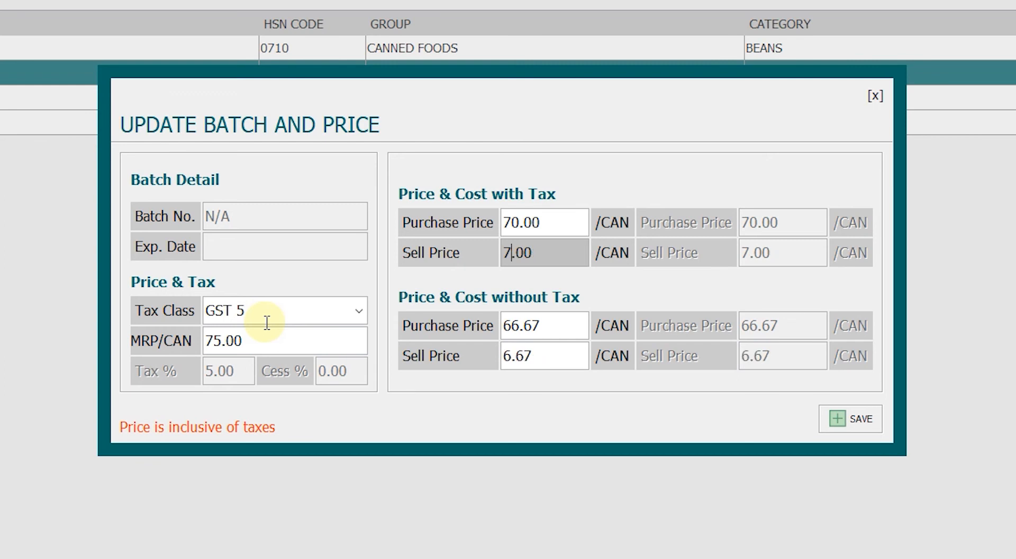
pyautogui.write('5')
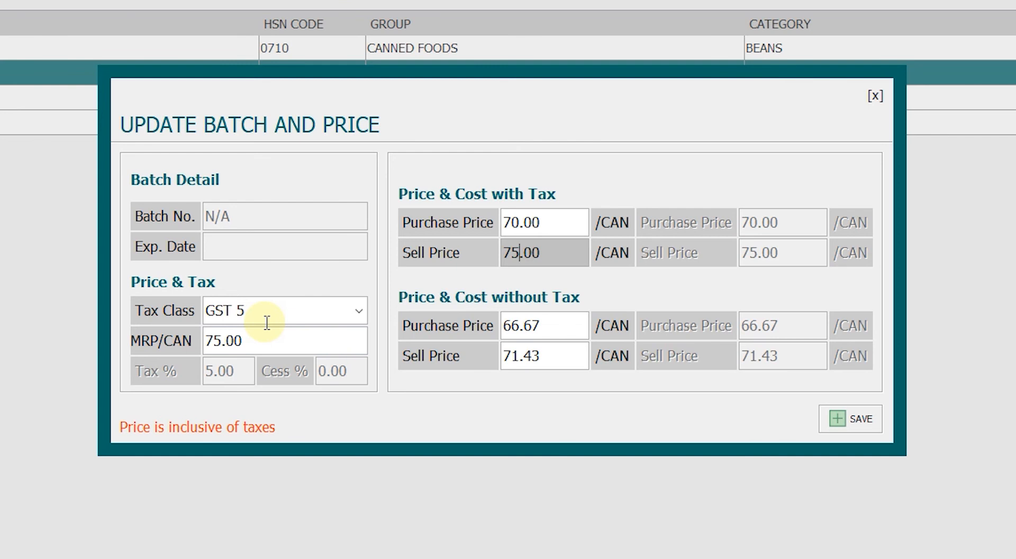
pyautogui.press('Tab')
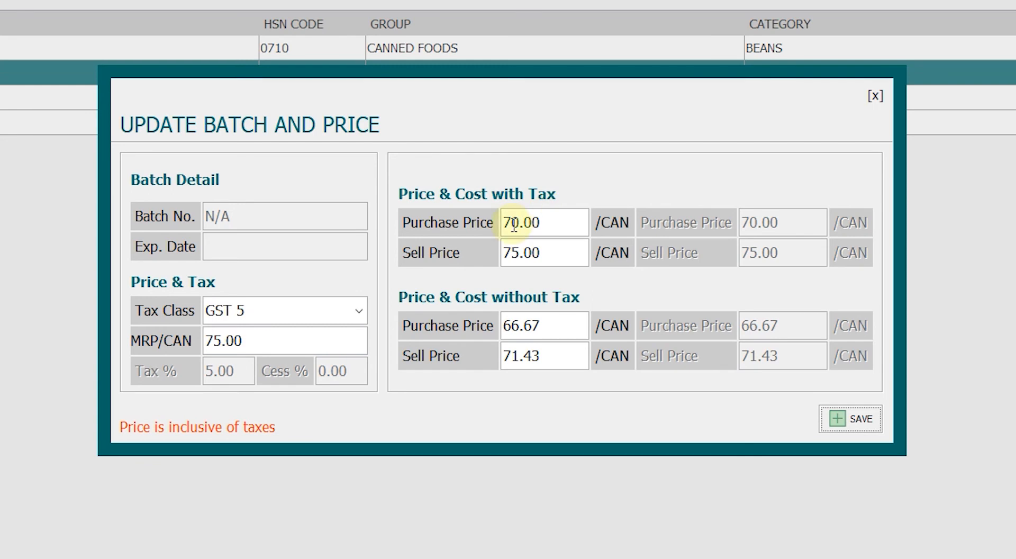
# Enter 100 per can as the purchase price without tax
pyautogui.click(520, 325)
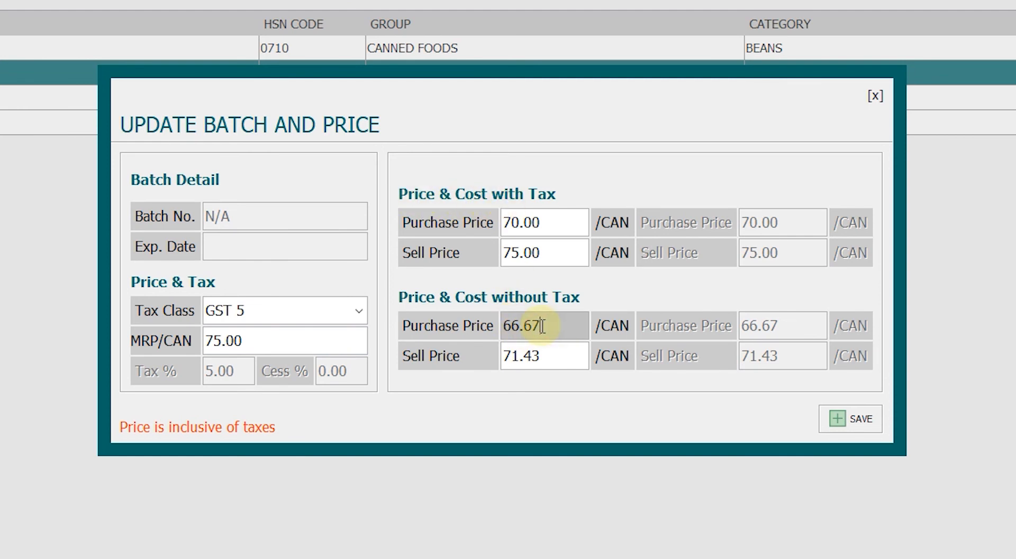
pyautogui.press('BackSpace')
pyautogui.press('BackSpace')
pyautogui.press('BackSpace')
pyautogui.press('BackSpace')
pyautogui.press('BackSpace')
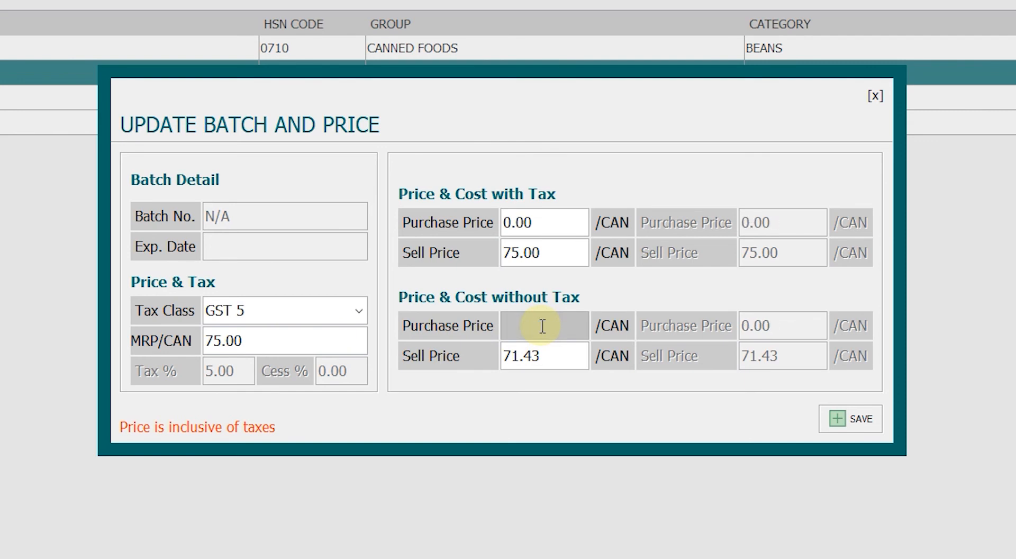
pyautogui.write('100')
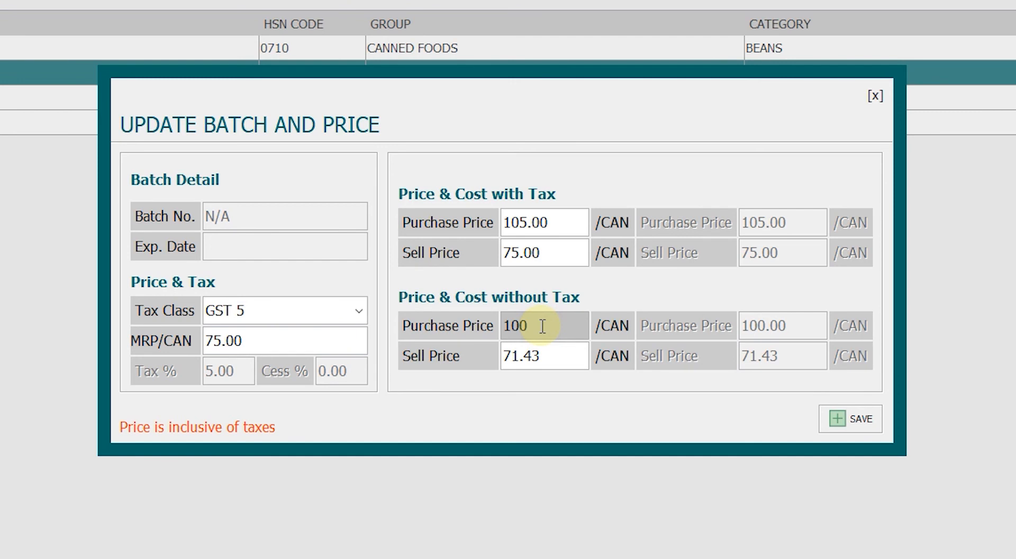
pyautogui.press('Tab')
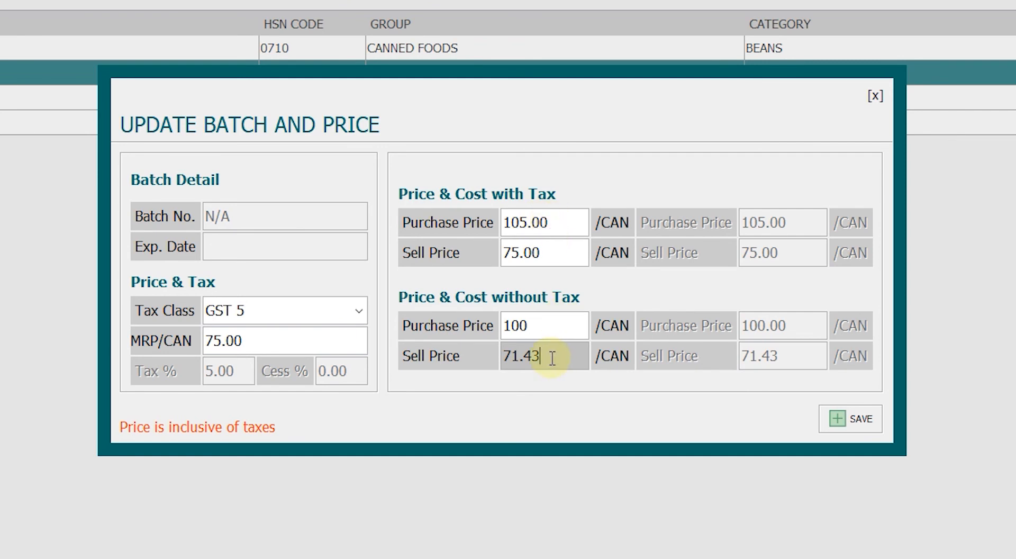
# Enter 100 per can as the sell price without tax
pyautogui.press('BackSpace')
pyautogui.press('BackSpace')
pyautogui.press('BackSpace')
pyautogui.press('BackSpace')
pyautogui.press('BackSpace')
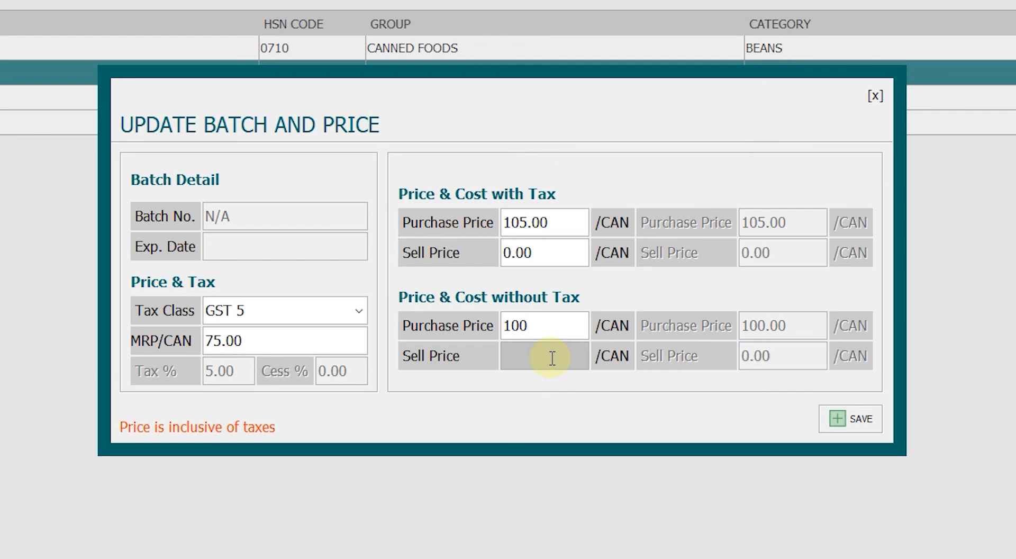
pyautogui.write('100')
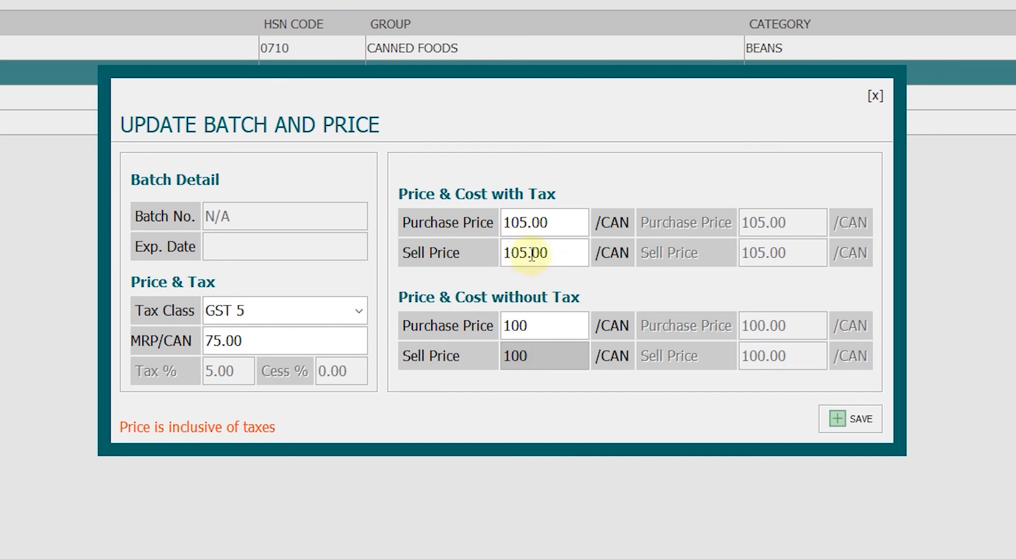
# Set the purchase price with tax back to 70.00 per can
pyautogui.click(526, 216)
pyautogui.press('BackSpace')
pyautogui.press('BackSpace')
pyautogui.press('BackSpace')
pyautogui.write('70')
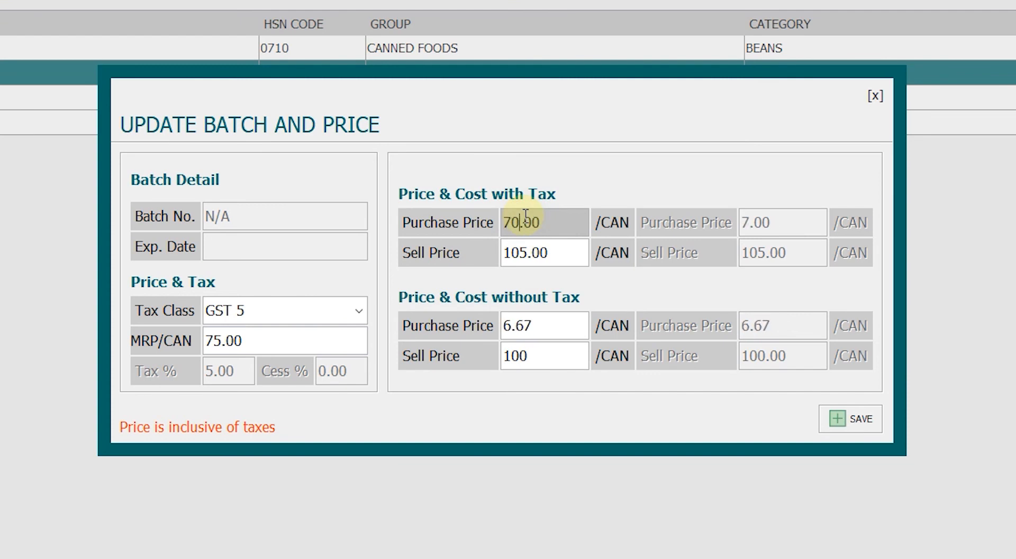
# Set the sell price with tax back to 75.00 per can and save the price update
pyautogui.click(528, 253)
pyautogui.press('BackSpace')
pyautogui.press('BackSpace')
pyautogui.press('BackSpace')
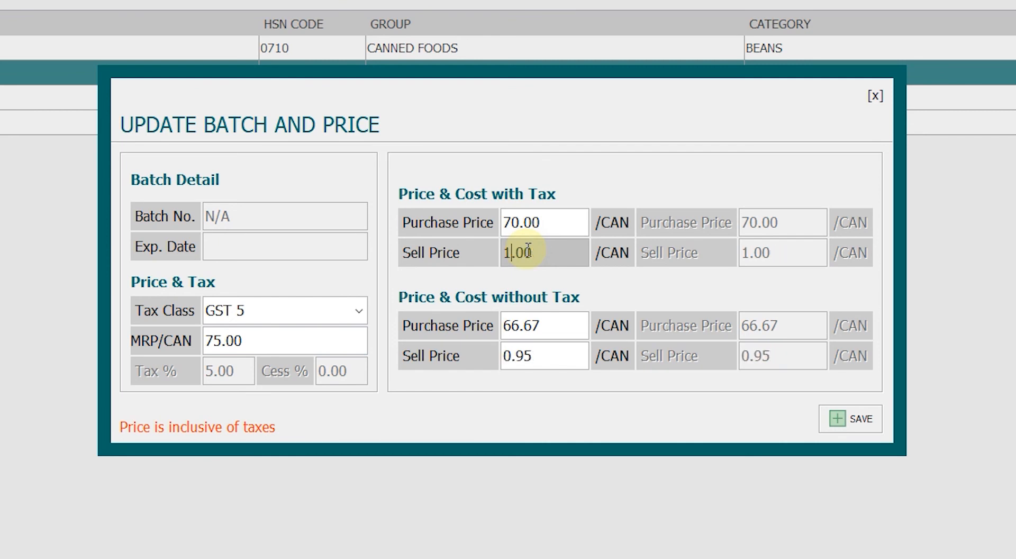
pyautogui.write('75')
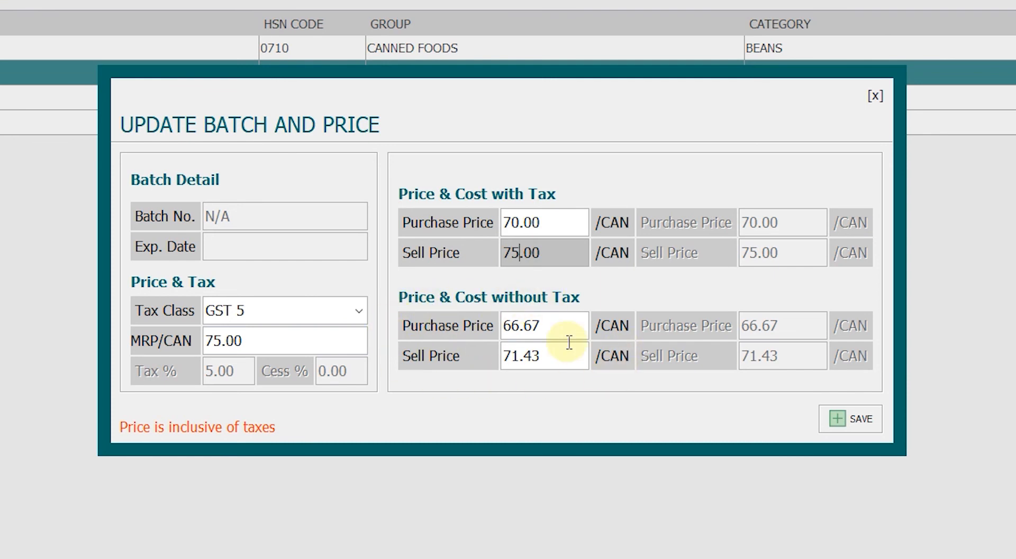
pyautogui.press('Tab')
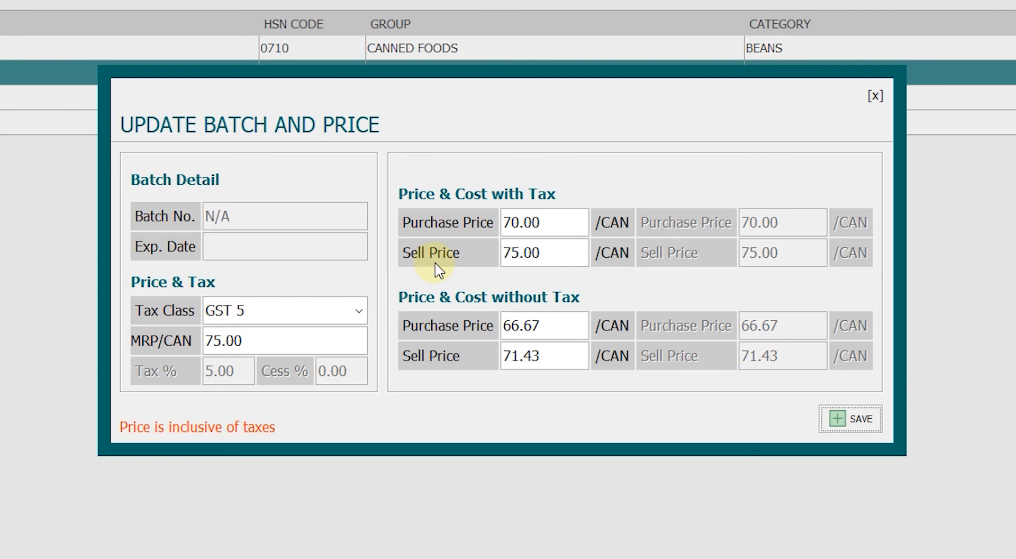
pyautogui.press('Escape')
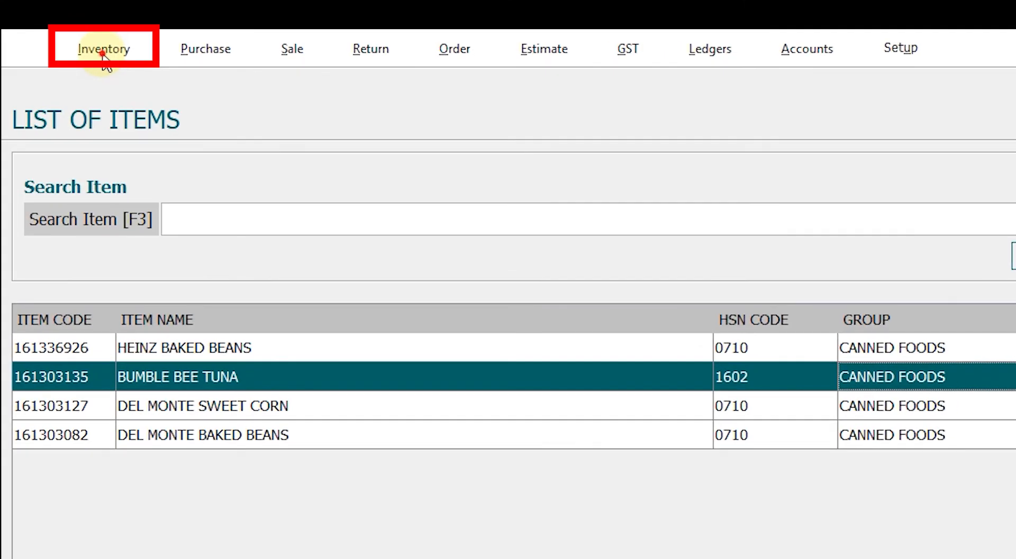
# Reload the list of all items and select BUMBLE BEE TUNA to check its price
pyautogui.click(52, 10)
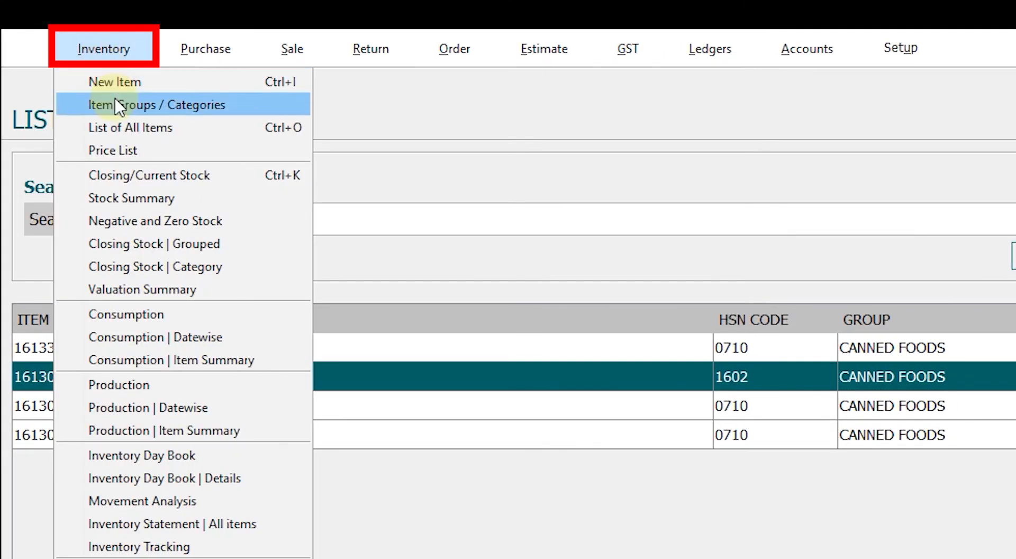
pyautogui.click(123, 128)
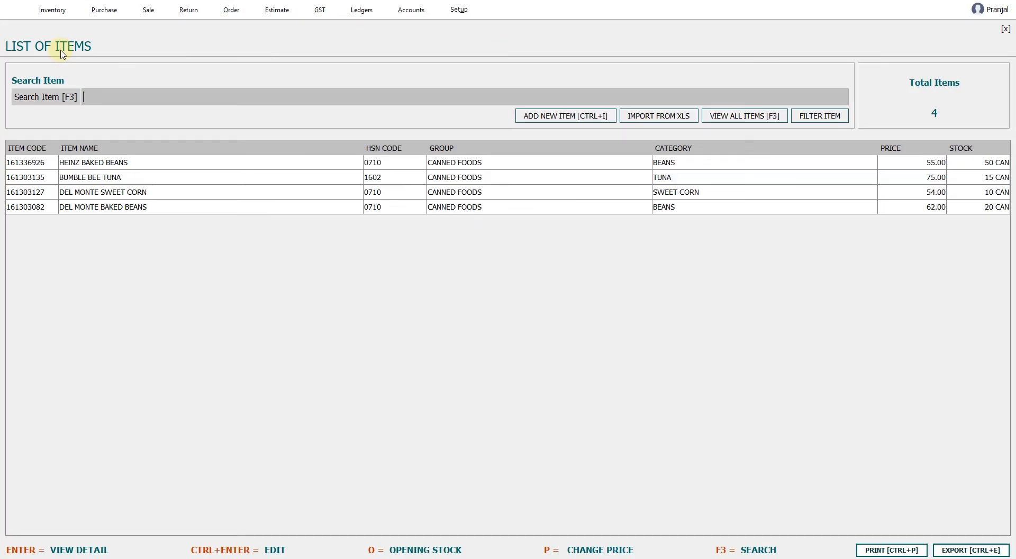
pyautogui.click(97, 178)
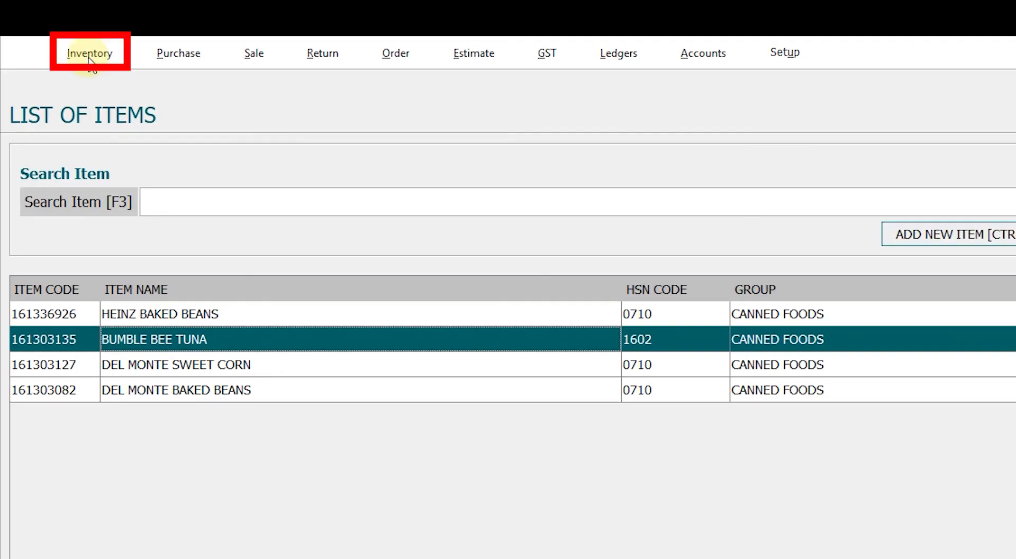
# Open the Price List, view the batch and price form for BUMBLE BEE TUNA, and close it without changes
pyautogui.click(90, 55)
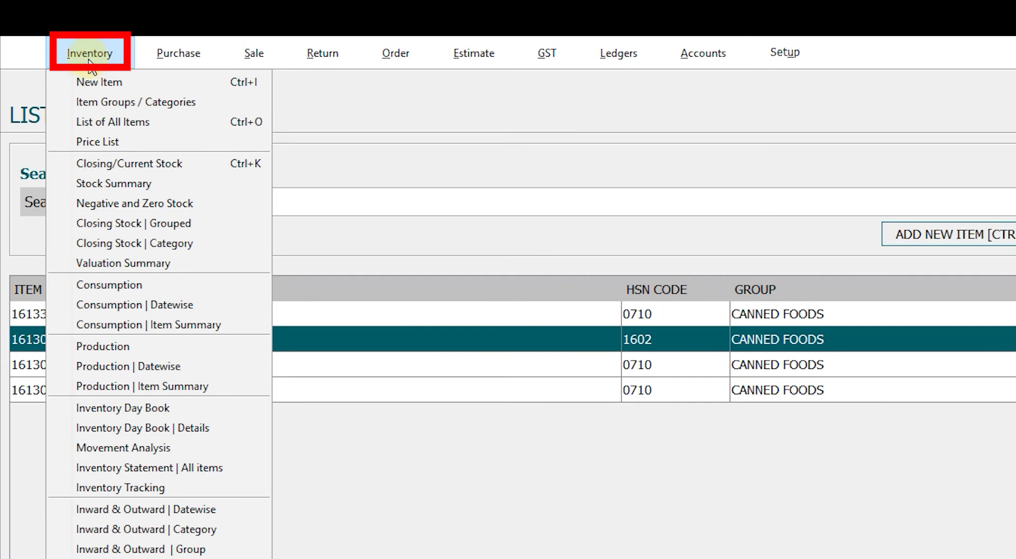
pyautogui.click(103, 143)
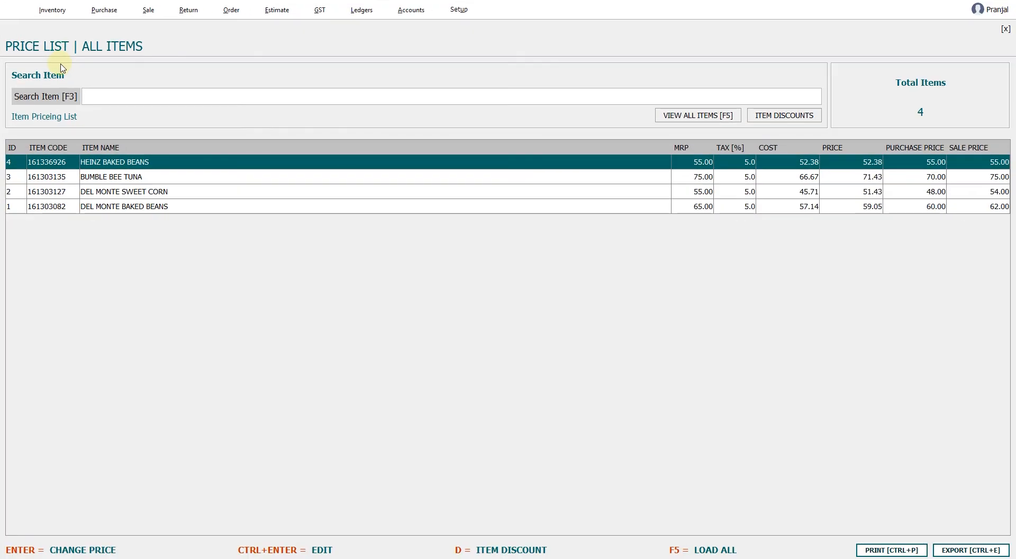
pyautogui.click(102, 96)
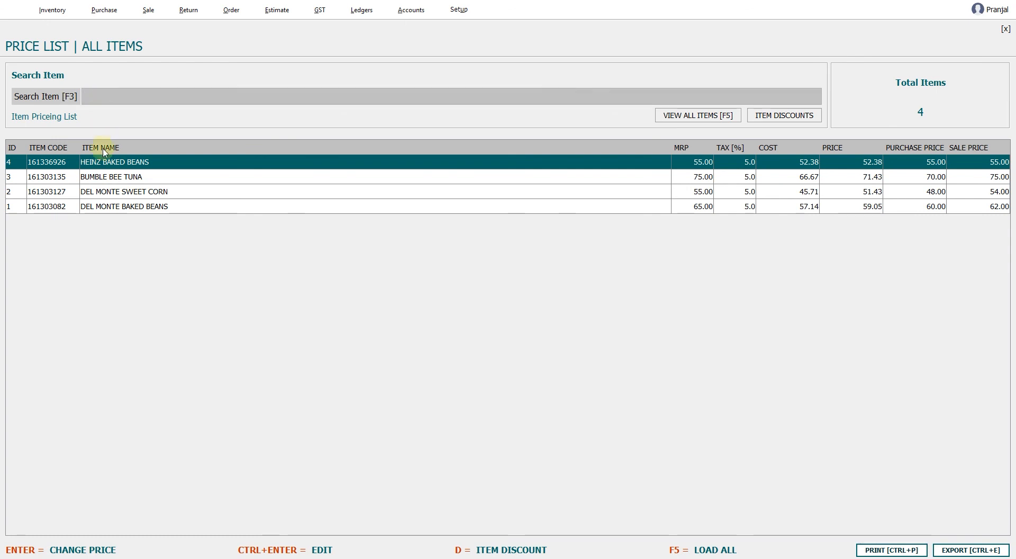
pyautogui.click(114, 178)
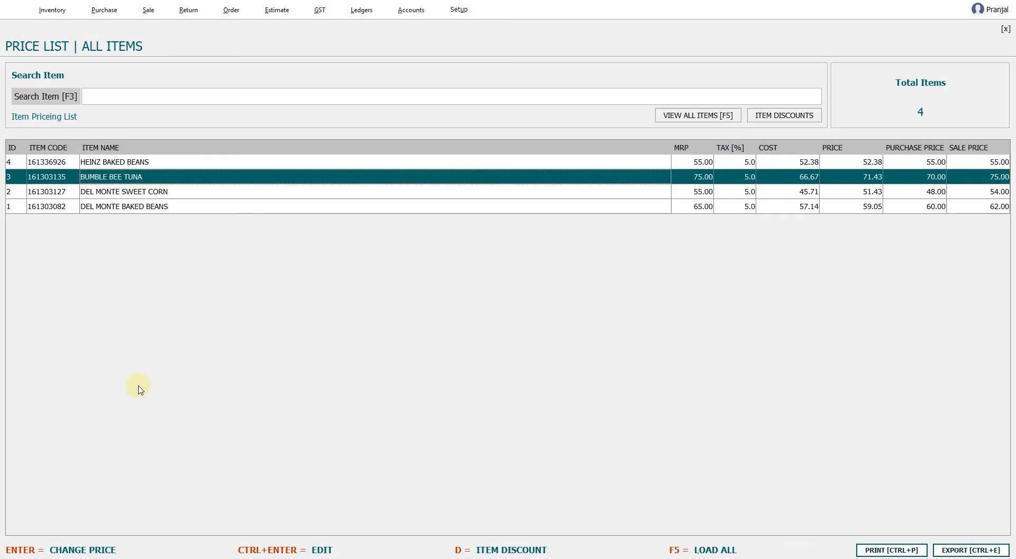
pyautogui.press('Return')
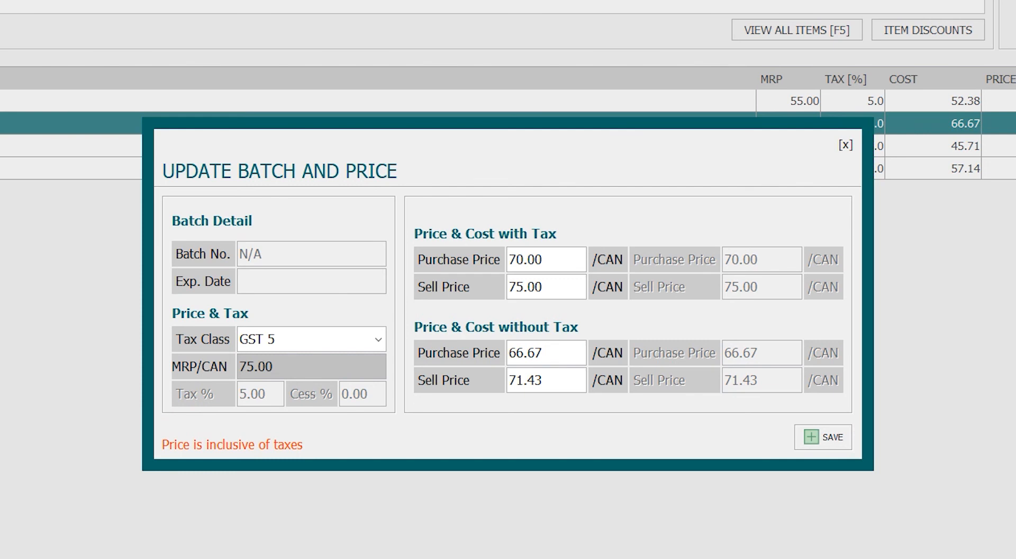
pyautogui.press('Escape')
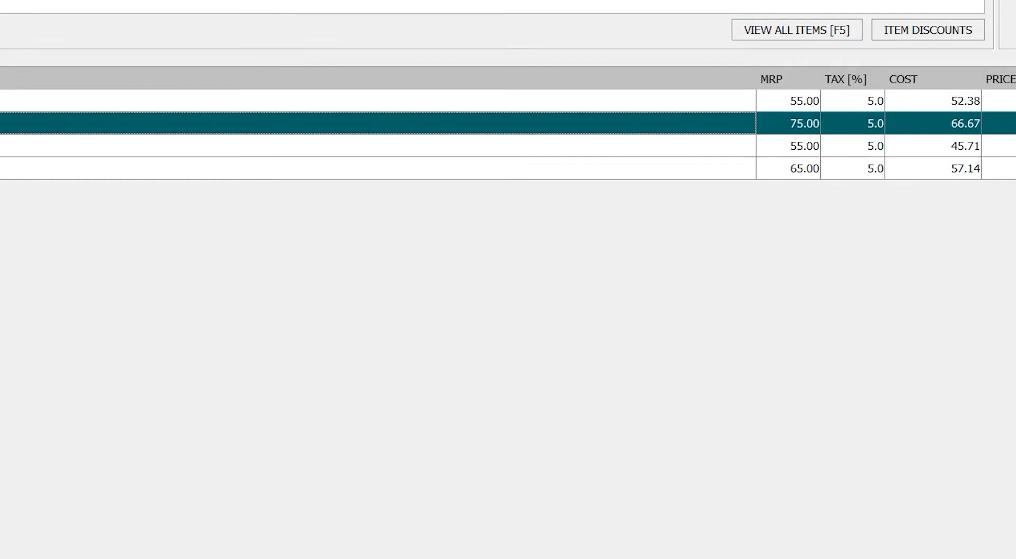
# Reopen the Price List, view its print preview, and close the preview
pyautogui.click(89, 39)
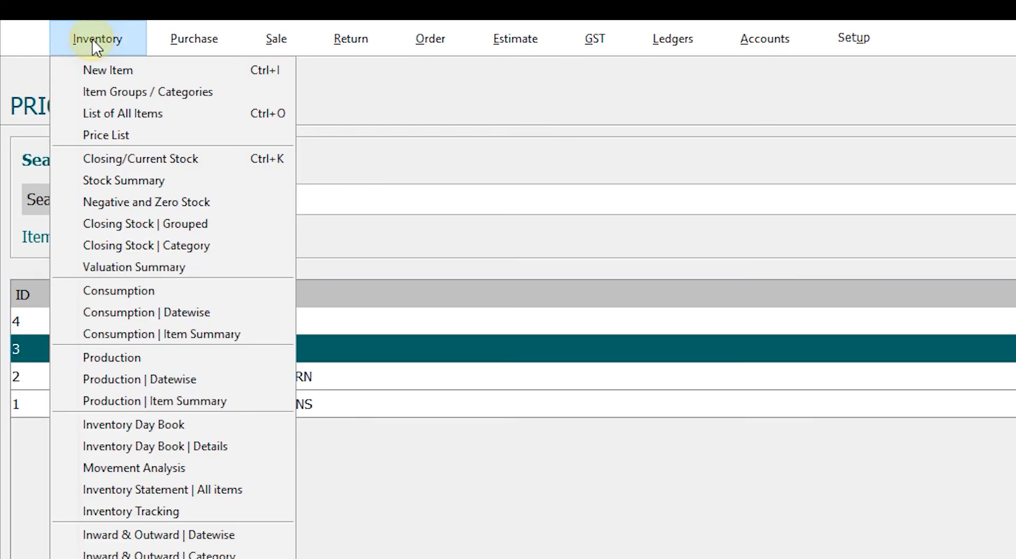
pyautogui.click(108, 137)
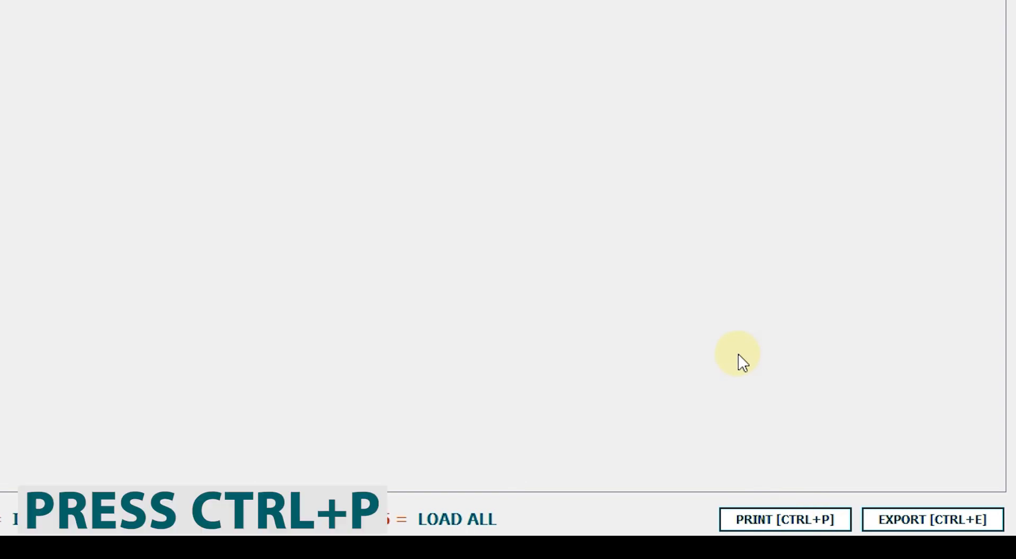
pyautogui.hotkey('ctrl', 'p')
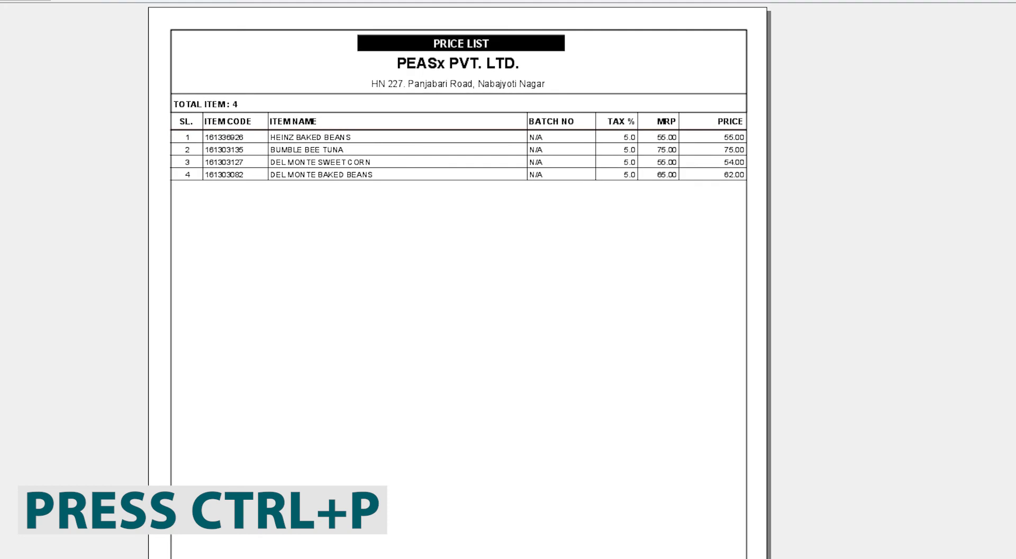
pyautogui.press('Escape')
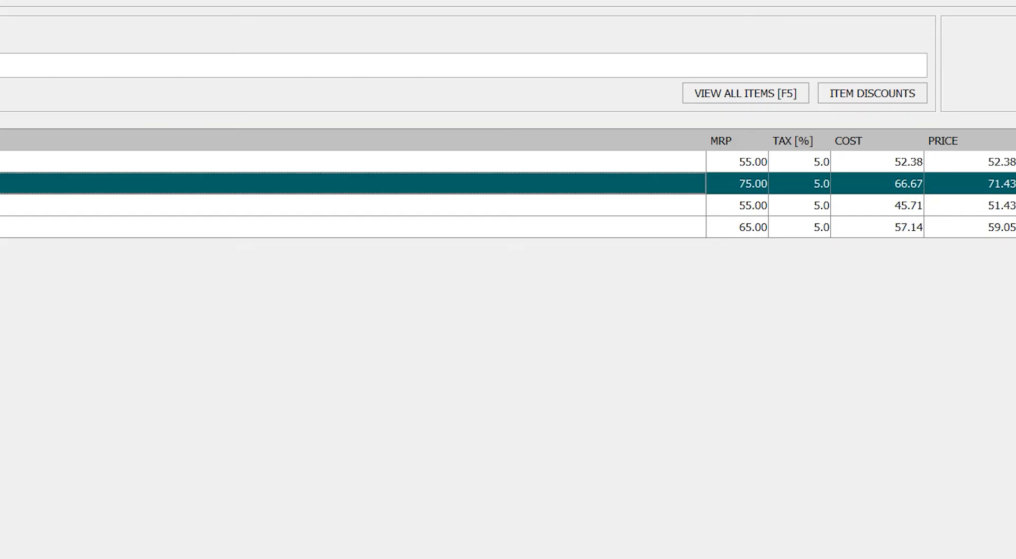